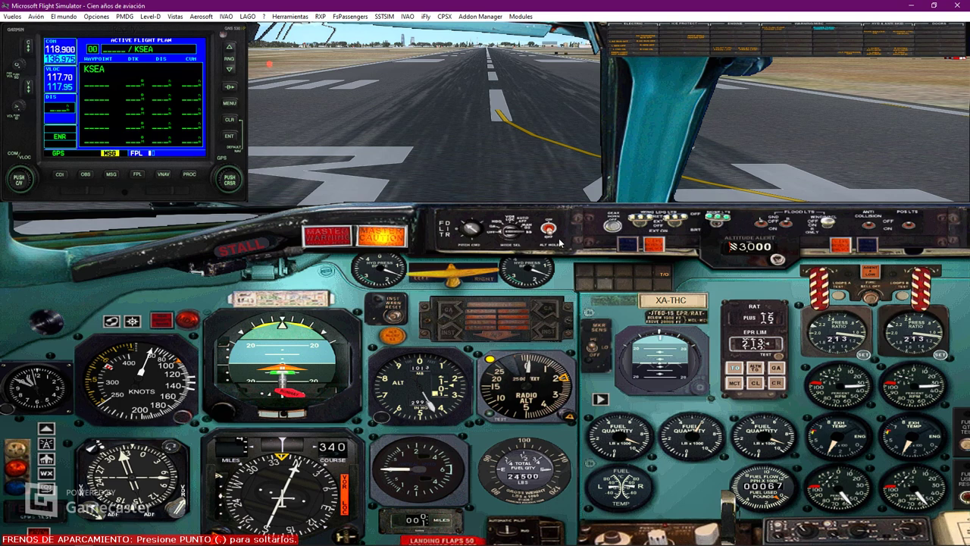
- Check the GNS messages page and flight plan catalog, then return to the active flight plan
{"action": "left_click", "coordinate": [111, 175]}
{"action": "left_click", "coordinate": [234, 178]}
{"action": "left_click", "coordinate": [234, 177]}
{"action": "left_click", "coordinate": [235, 177]}
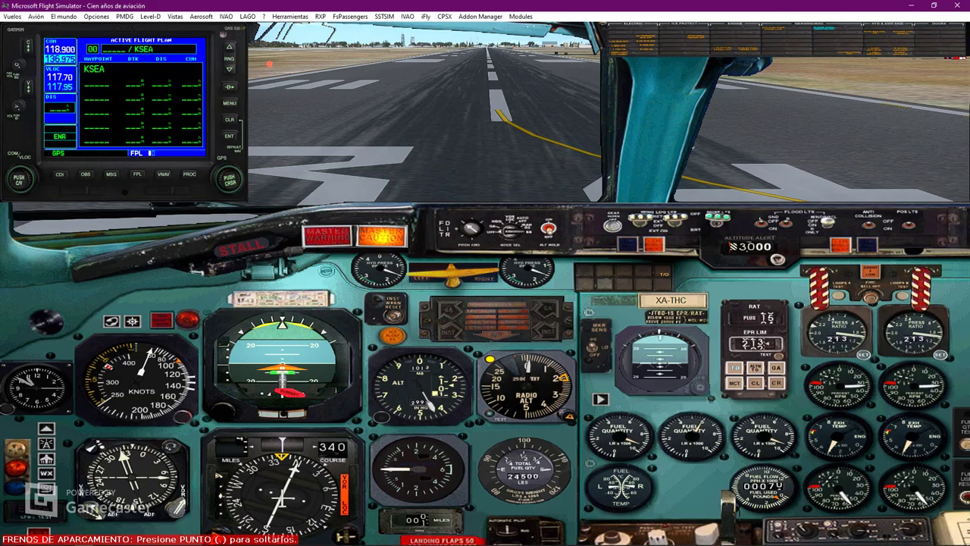
- Bring the GNS manual forward, clear the old highlight and highlight the FPL folder instructions
{"action": "left_click", "coordinate": [140, 538]}
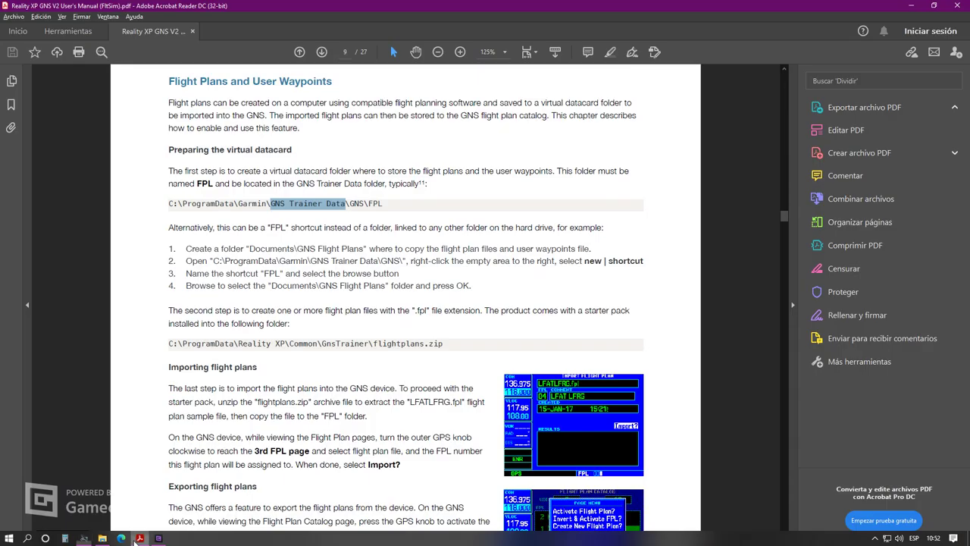
{"action": "left_click", "coordinate": [221, 195]}
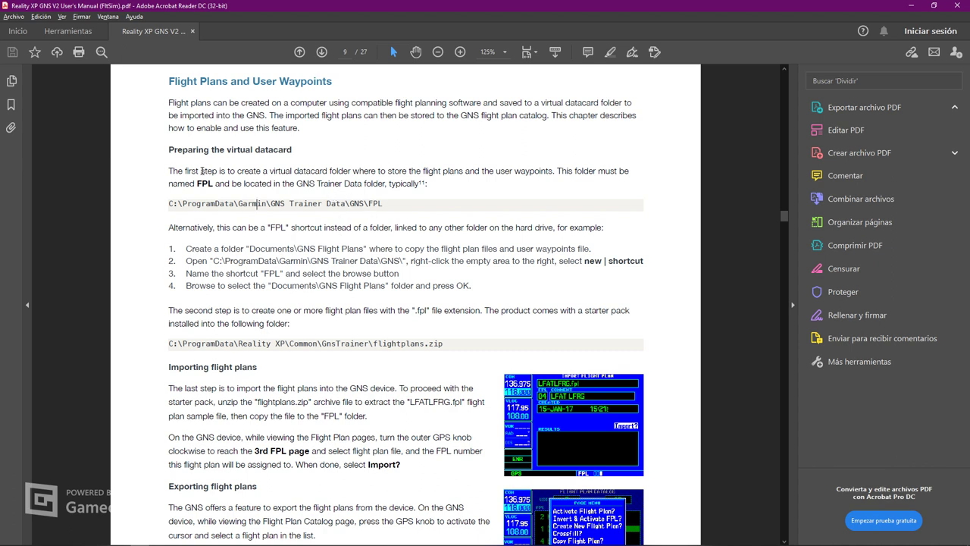
{"action": "left_click_drag", "start_coordinate": [171, 171], "coordinate": [465, 228]}
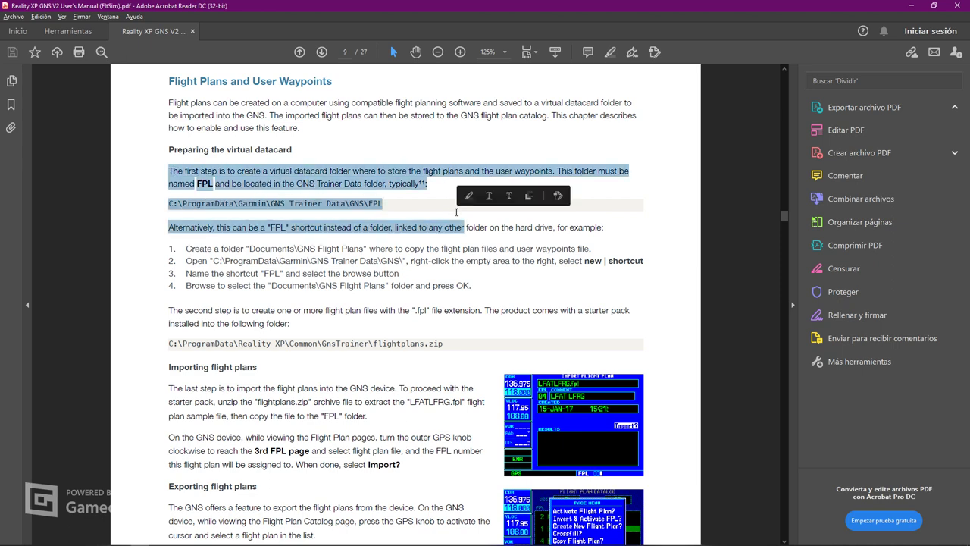
- Open GNS Trainer Data\GNS\FLP and select MMIA-MMTC.fpl to check its size
{"action": "left_click", "coordinate": [102, 538]}
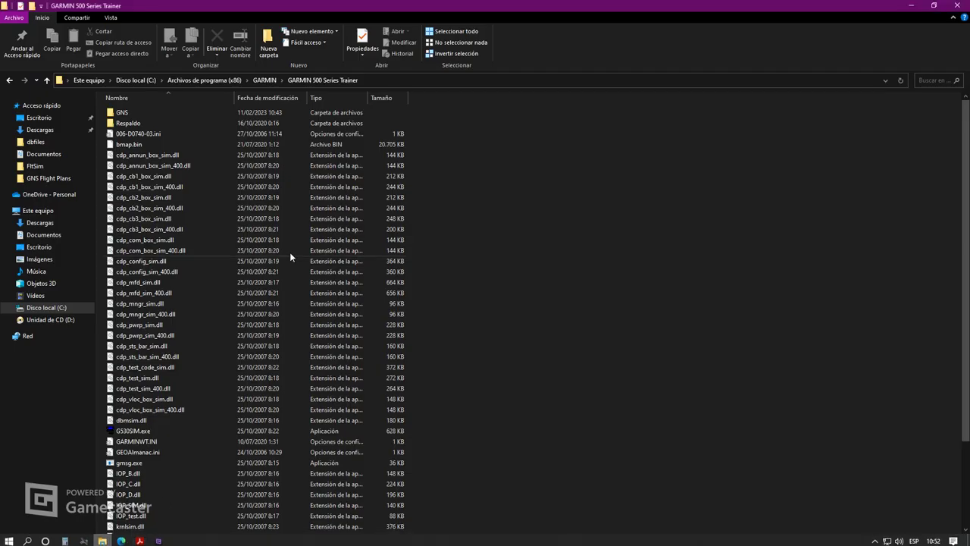
{"action": "left_click", "coordinate": [273, 81]}
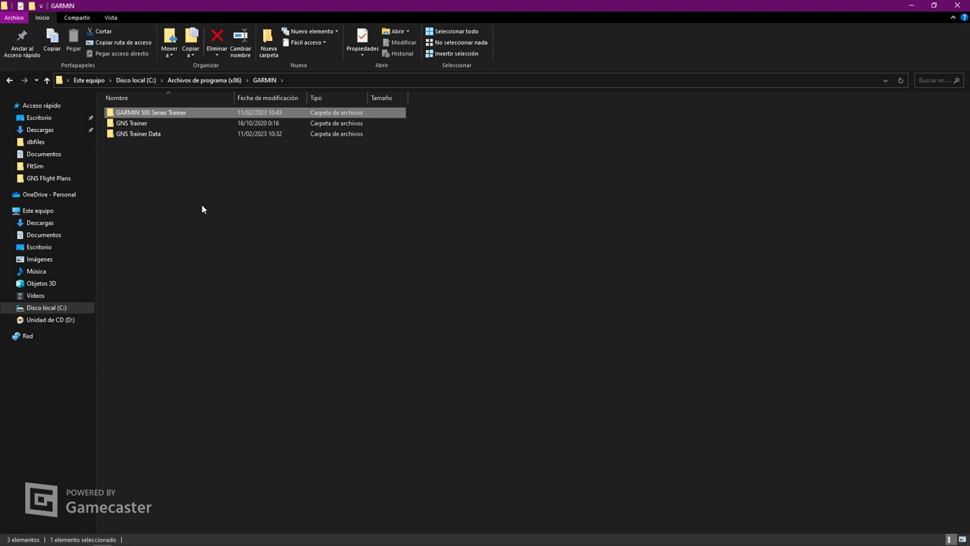
{"action": "double_click", "coordinate": [137, 134]}
{"action": "double_click", "coordinate": [124, 113]}
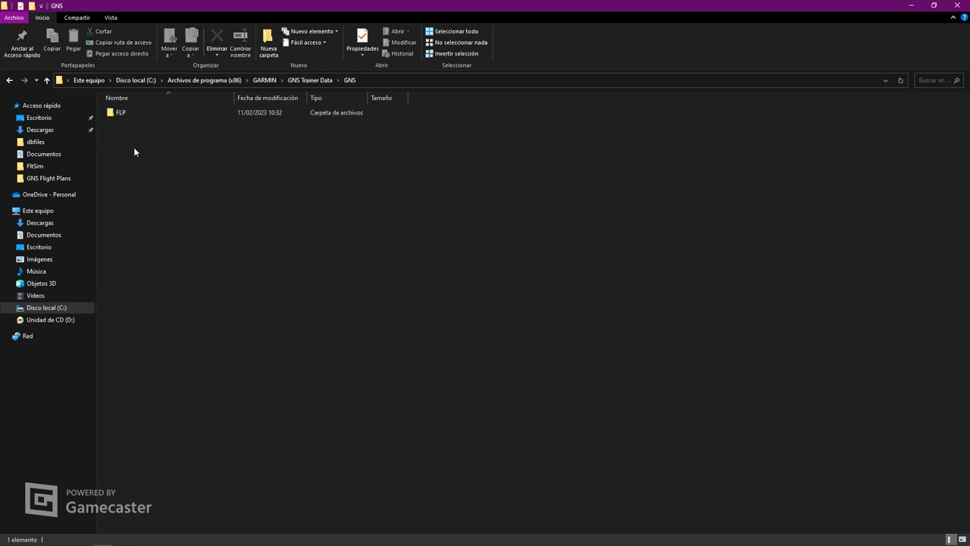
{"action": "left_click", "coordinate": [131, 113]}
{"action": "double_click", "coordinate": [131, 112]}
{"action": "left_click", "coordinate": [178, 112]}
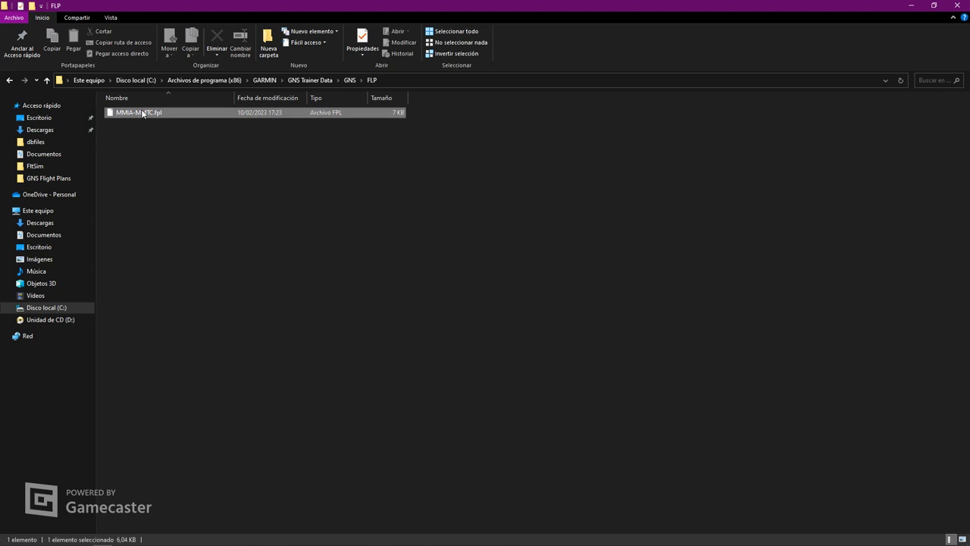
{"action": "left_click", "coordinate": [156, 173]}
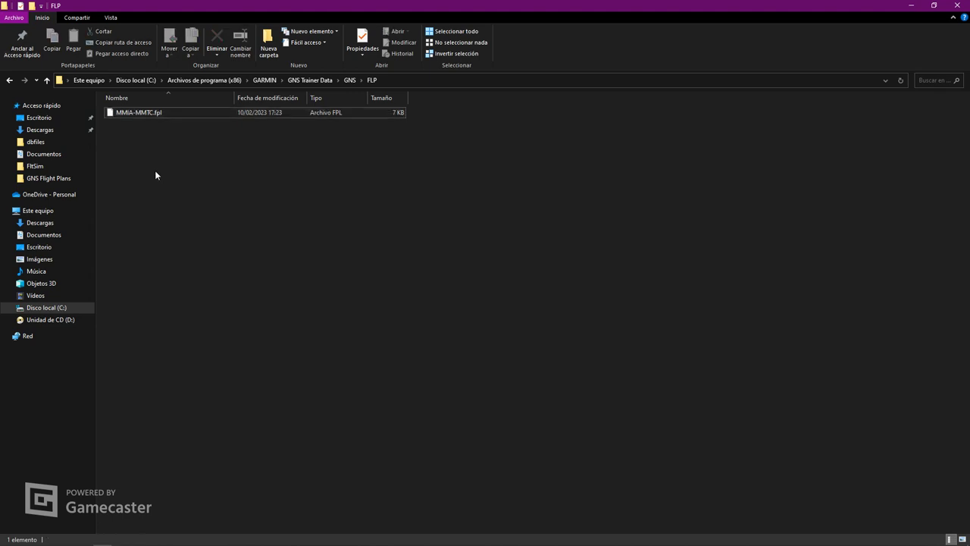
{"action": "left_click", "coordinate": [163, 118]}
{"action": "left_click", "coordinate": [169, 118]}
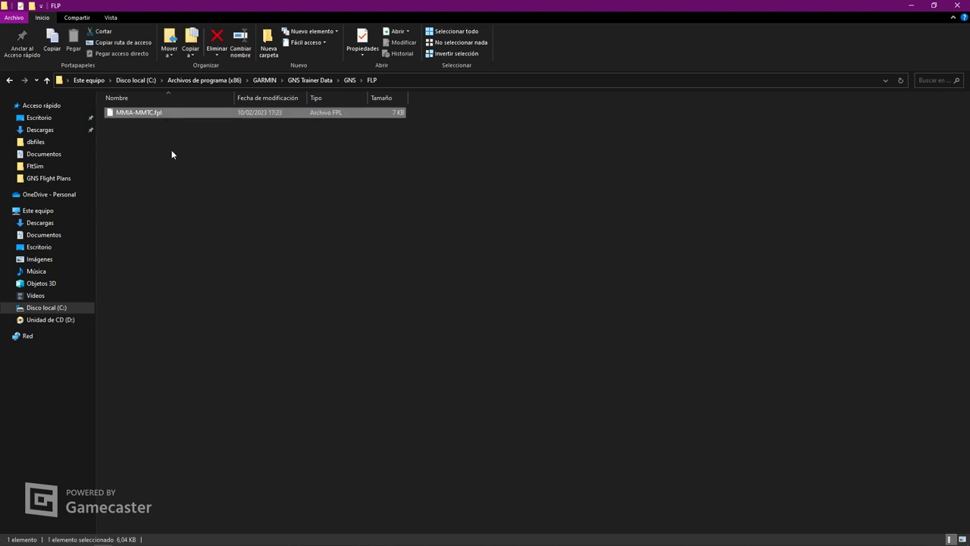
- Go back up to GARMIN and open GNS Trainer\GNS\FLP
{"action": "key", "text": "alt+Up"}
{"action": "key", "text": "alt+Up"}
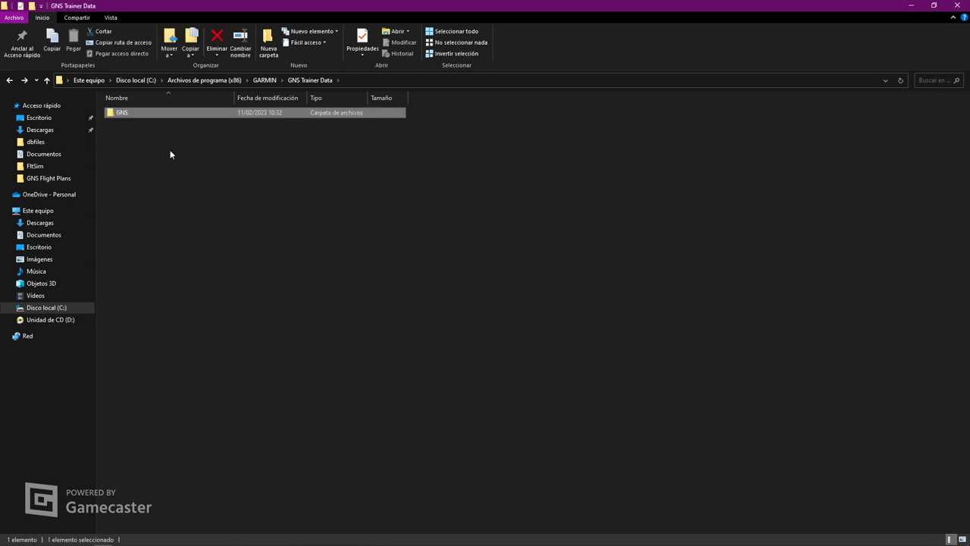
{"action": "key", "text": "alt+Up"}
{"action": "double_click", "coordinate": [134, 123]}
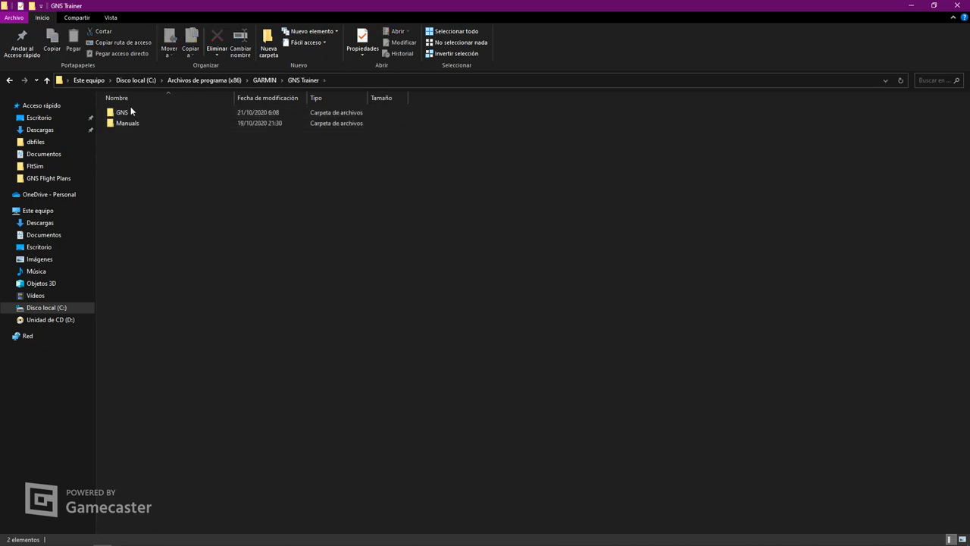
{"action": "double_click", "coordinate": [131, 115]}
{"action": "double_click", "coordinate": [124, 112]}
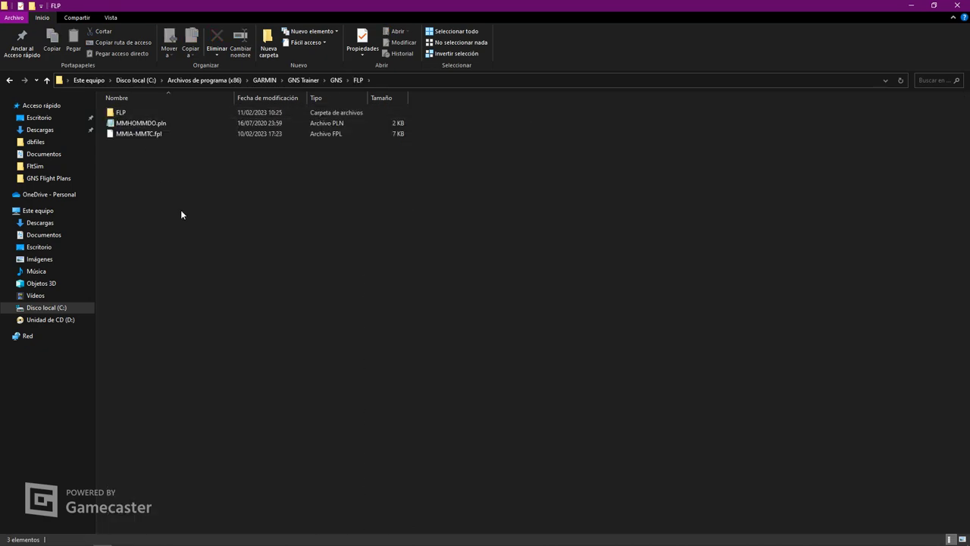
- Check GARMIN 500 Series Trainer's GNS\FLP folder, returning to GARMIN afterwards
{"action": "key", "text": "alt+Up"}
{"action": "key", "text": "alt+Up"}
{"action": "key", "text": "alt+Up"}
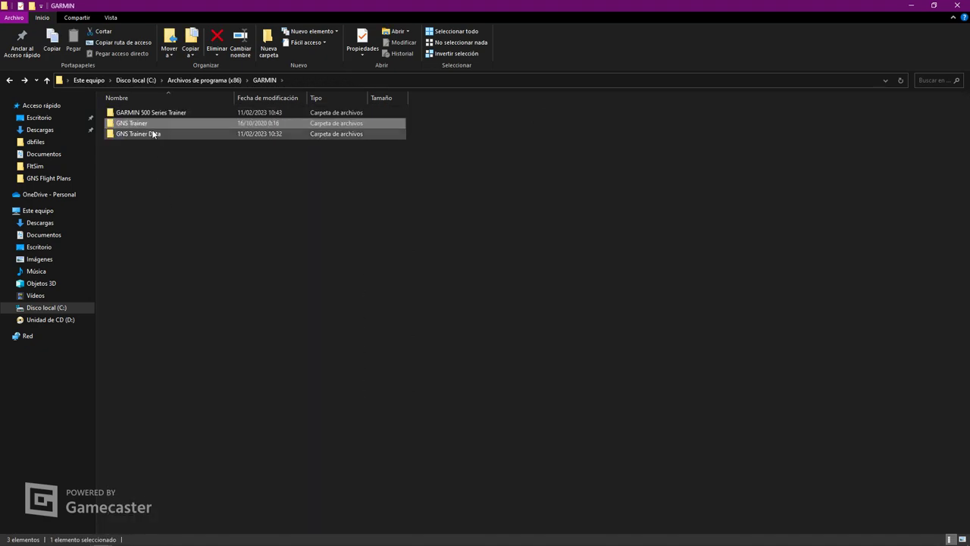
{"action": "left_click", "coordinate": [152, 114]}
{"action": "double_click", "coordinate": [152, 113]}
{"action": "double_click", "coordinate": [133, 113]}
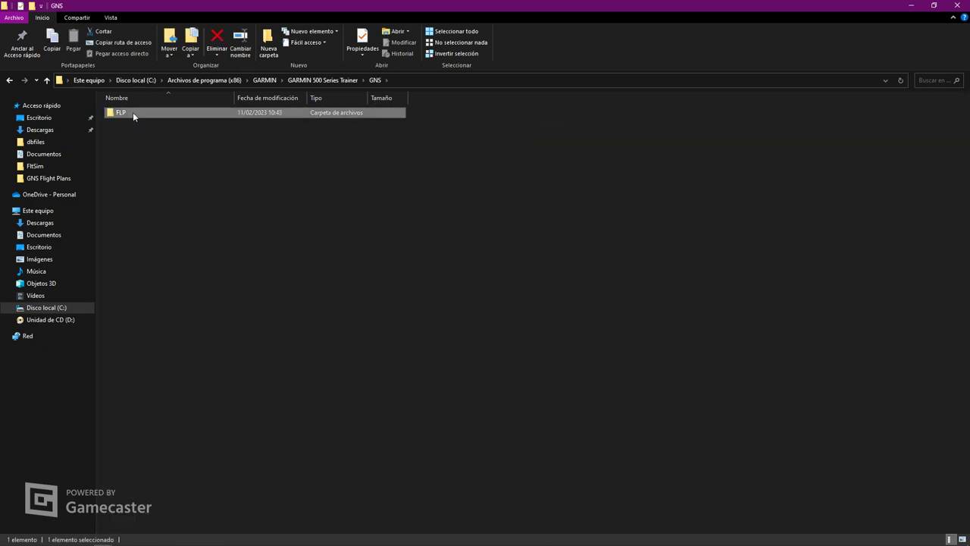
{"action": "key", "text": "alt+Up"}
{"action": "key", "text": "alt+Up"}
{"action": "key", "text": "alt+Up"}
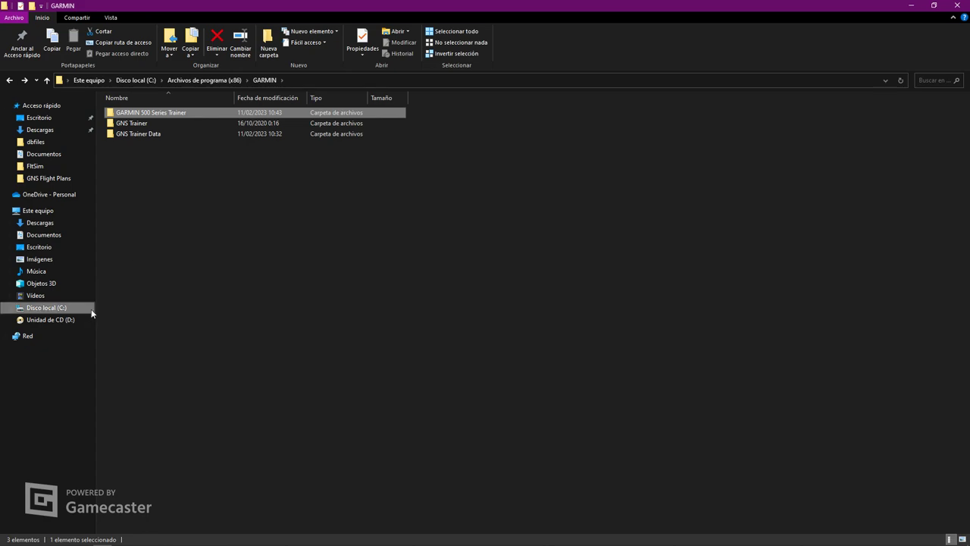
- Navigate to C:\ProgramData\Garmin\GNS Trainer Data\GNS and follow the FLP shortcut
{"action": "mouse_move", "coordinate": [47, 227]}
{"action": "left_click", "coordinate": [63, 308]}
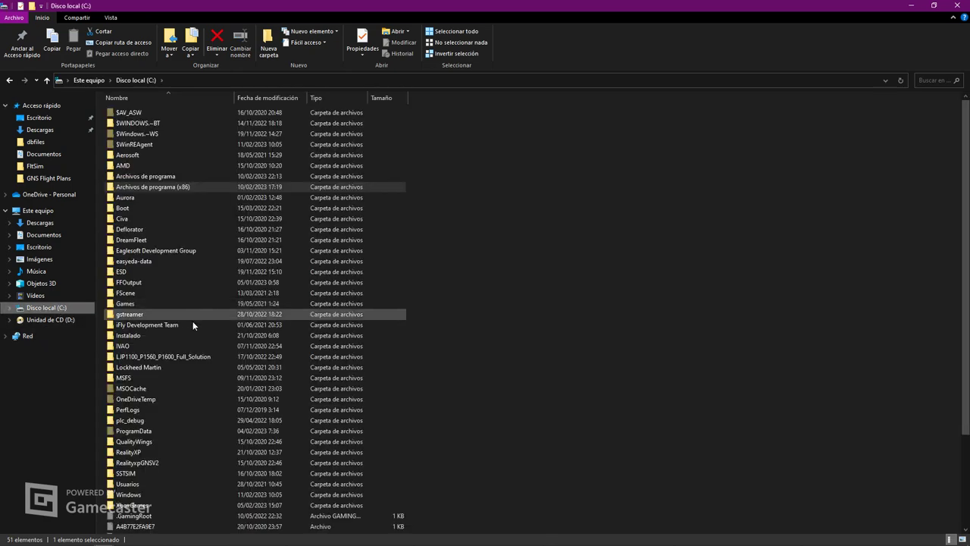
{"action": "left_click", "coordinate": [143, 431]}
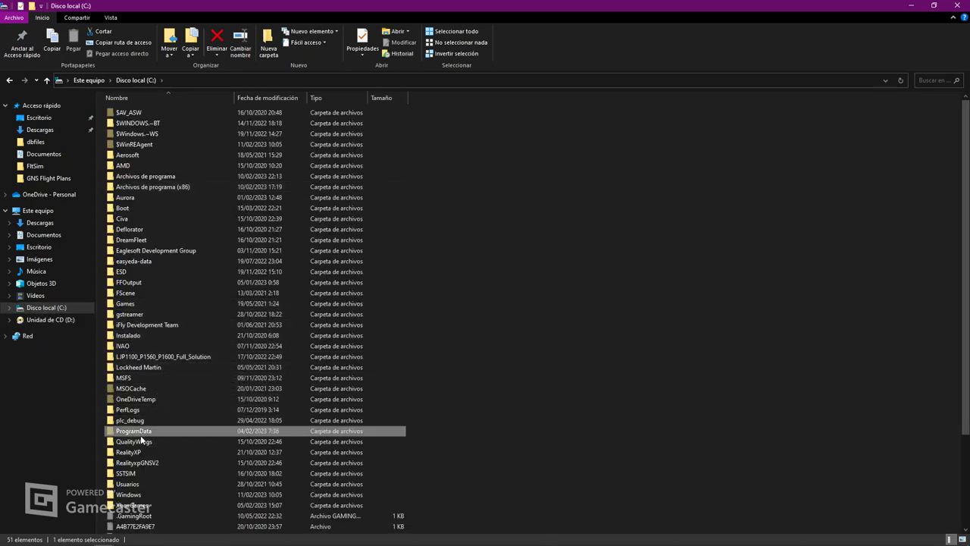
{"action": "double_click", "coordinate": [141, 434]}
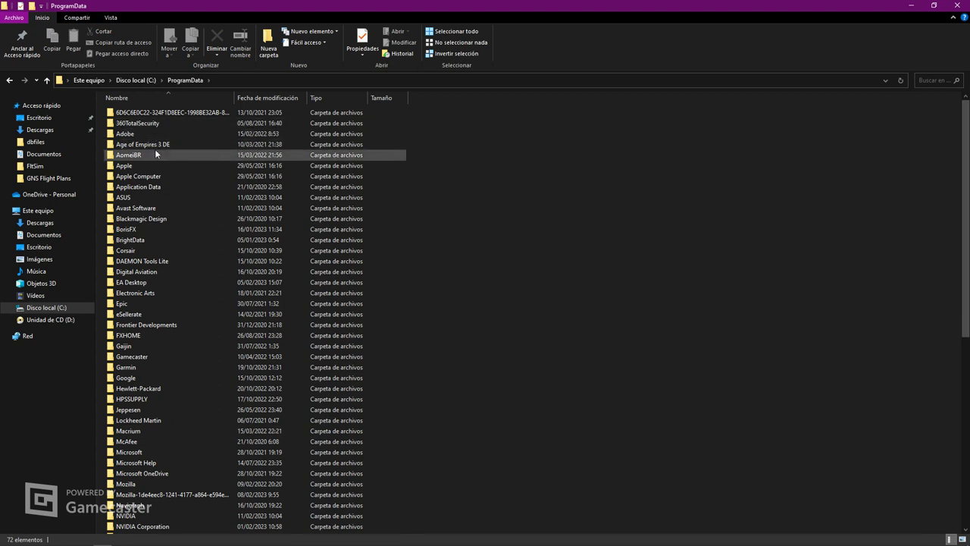
{"action": "double_click", "coordinate": [138, 367]}
{"action": "double_click", "coordinate": [135, 113]}
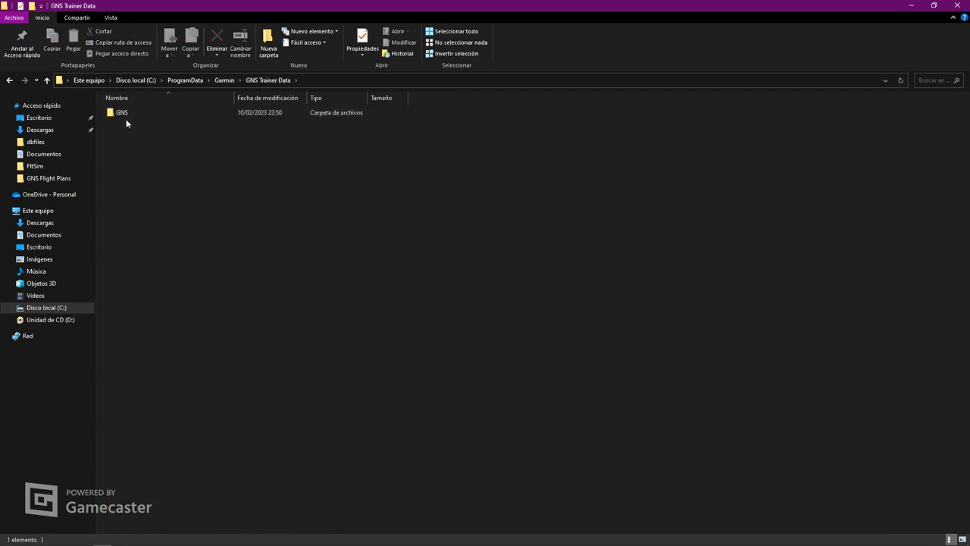
{"action": "double_click", "coordinate": [126, 114]}
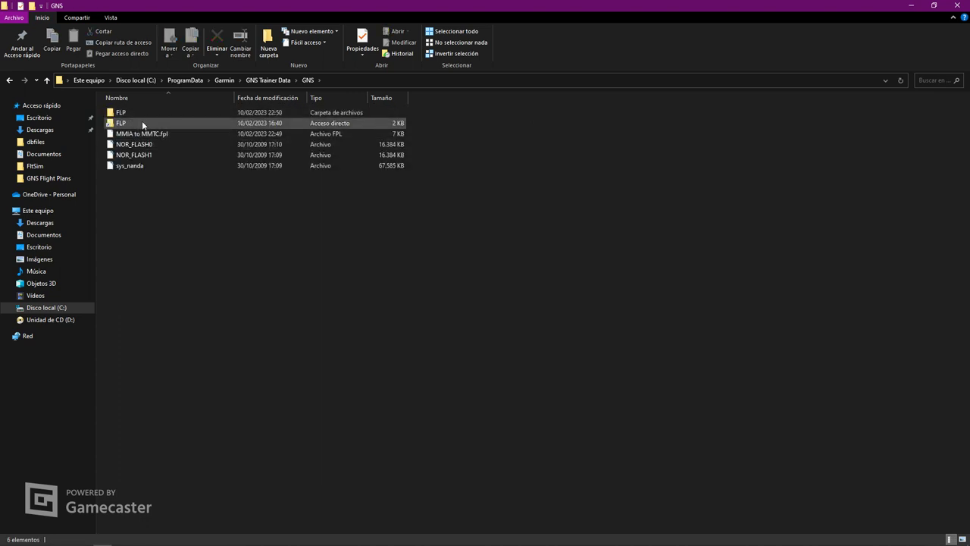
- Confirm MMIA to MMTC.fpl in GNS Flight Plans and the real FLP folder, then return to FSX
{"action": "left_click", "coordinate": [143, 134]}
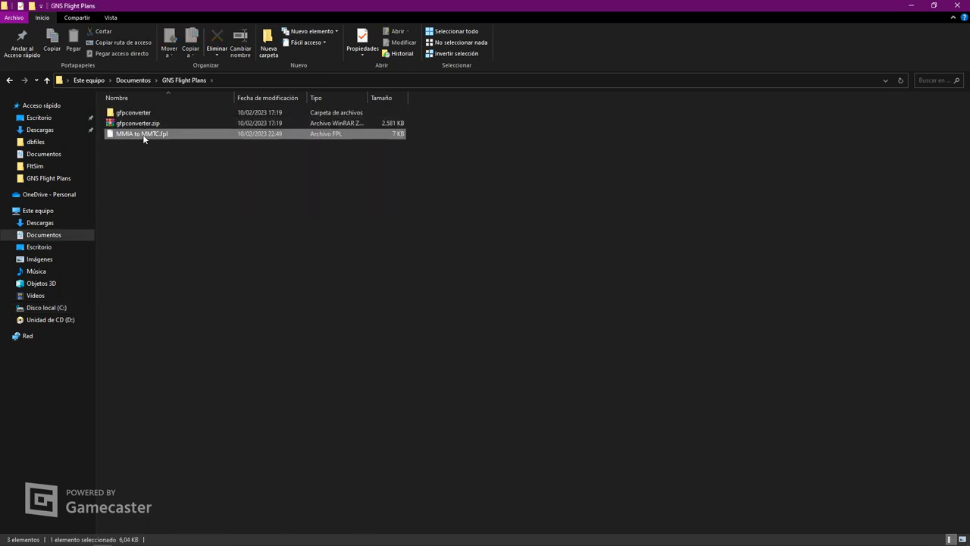
{"action": "key", "text": "alt+Left"}
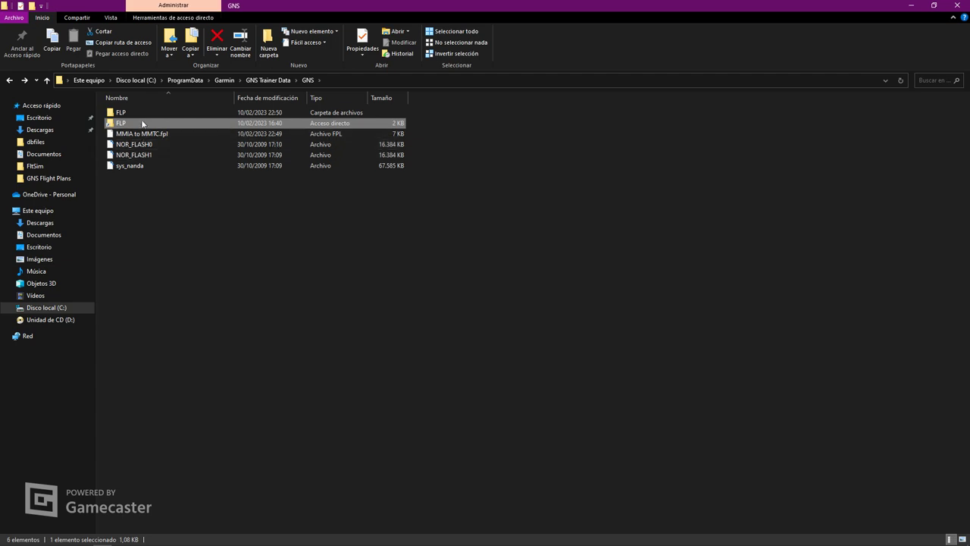
{"action": "double_click", "coordinate": [138, 113]}
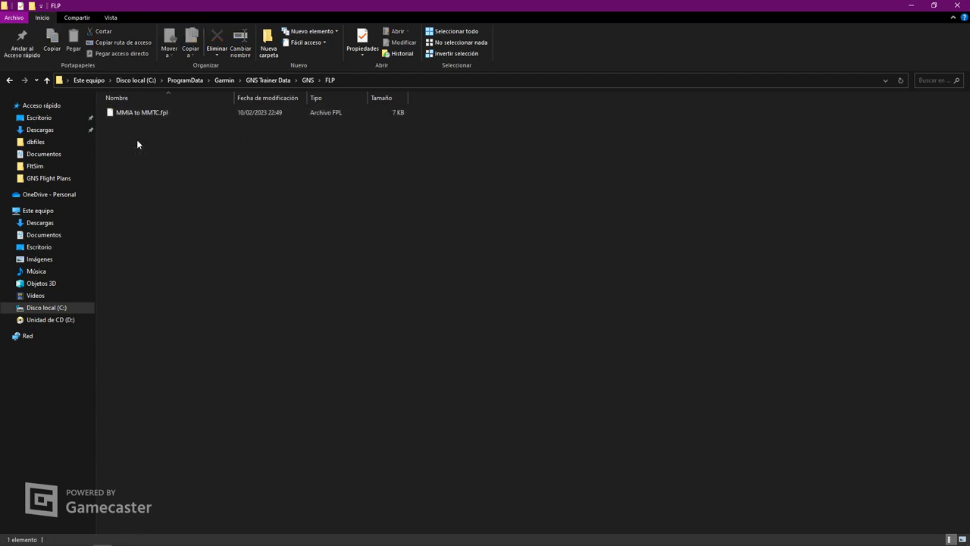
{"action": "key", "text": "alt+Left"}
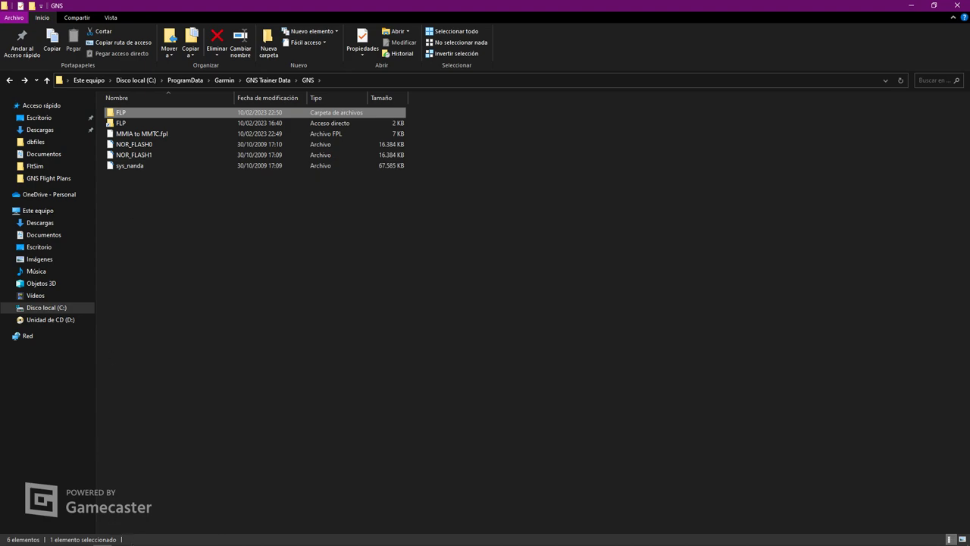
{"action": "left_click", "coordinate": [85, 539]}
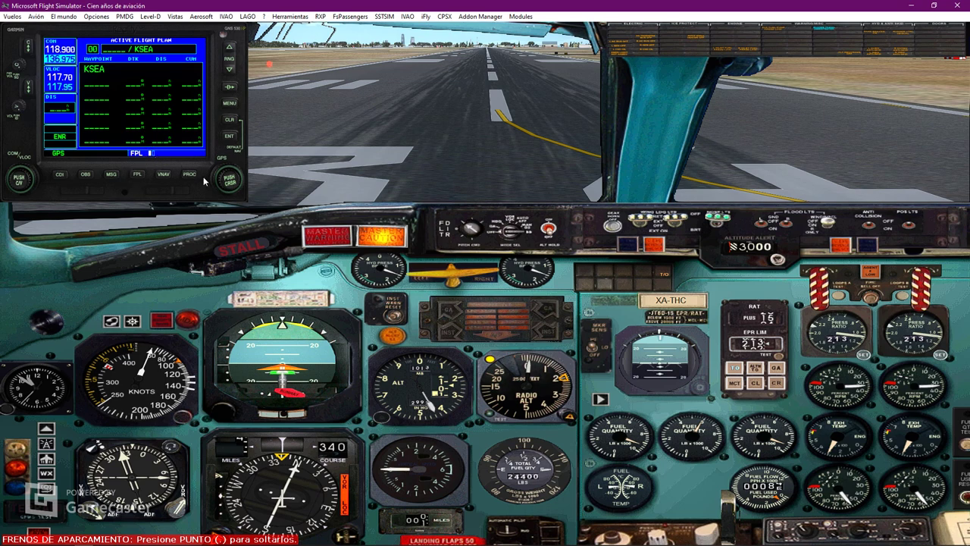
- Use the GNS MENU's Copy Flight Plan option to save the active plan as Flight Plan 01
{"action": "left_click", "coordinate": [229, 104]}
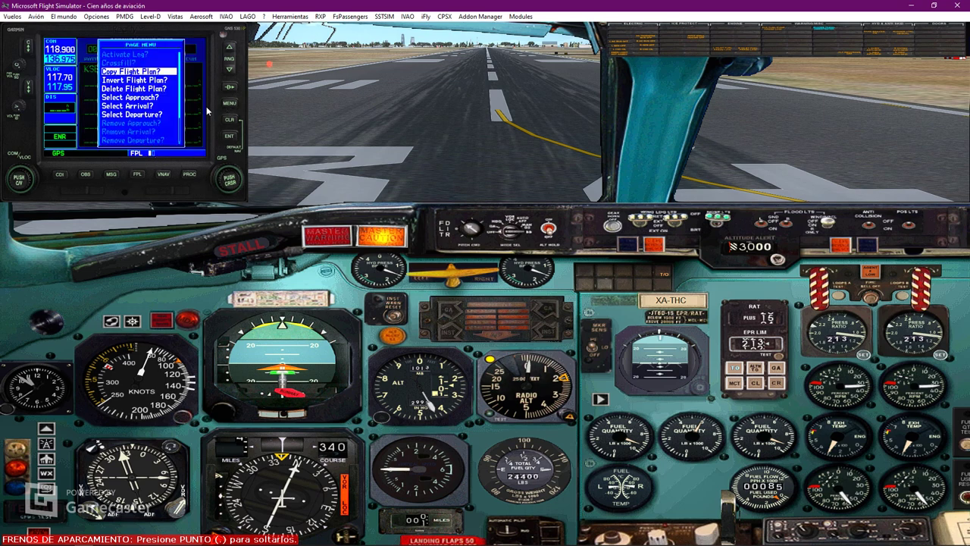
{"action": "left_click", "coordinate": [230, 136]}
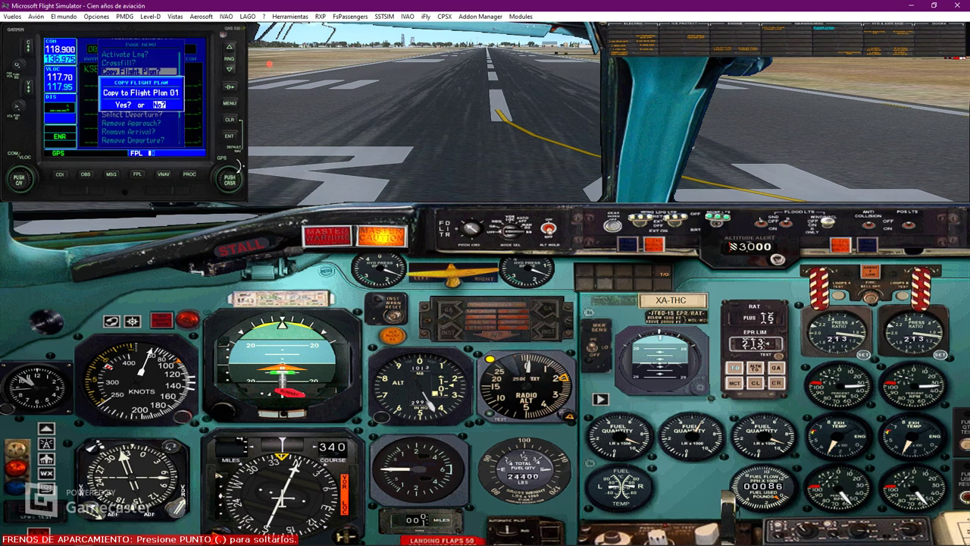
{"action": "left_click", "coordinate": [235, 137]}
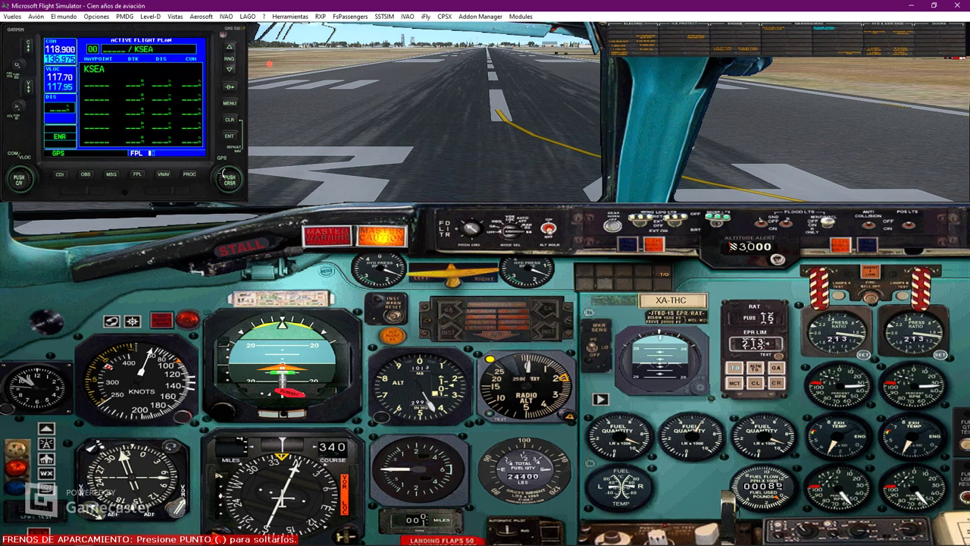
- Show the GNS Flight Plan Catalog's menu with create, copy, delete and export choices
{"action": "left_click", "coordinate": [230, 181]}
{"action": "left_click", "coordinate": [229, 103]}
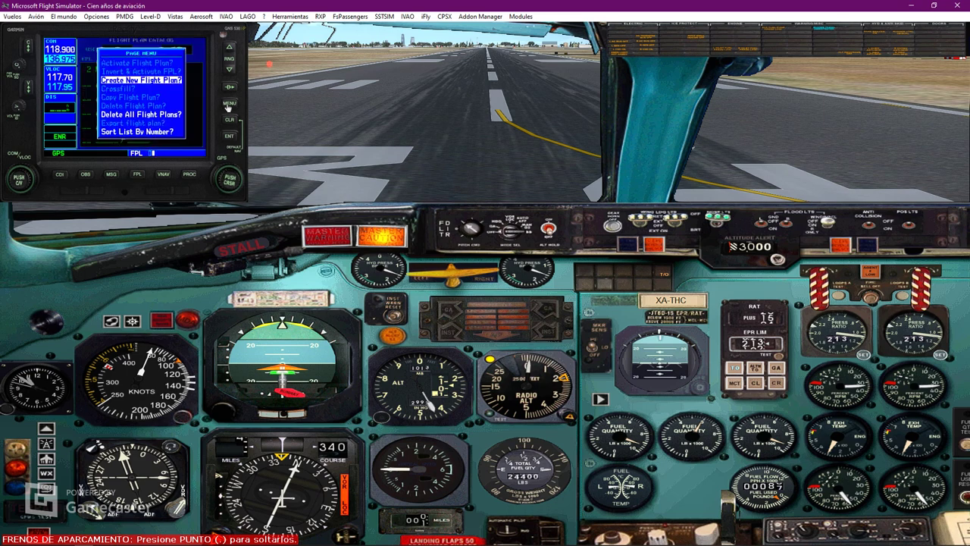